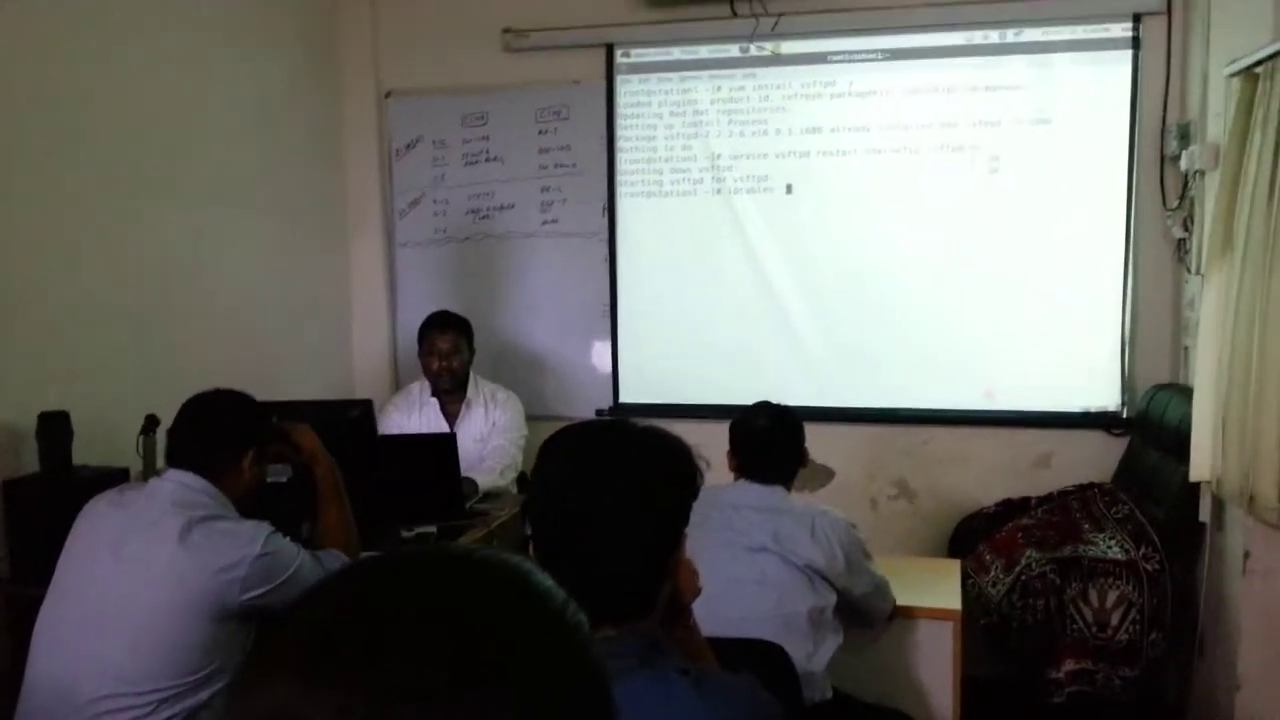
type("-L")
type(" INPUT ! -s 172.24.0.")
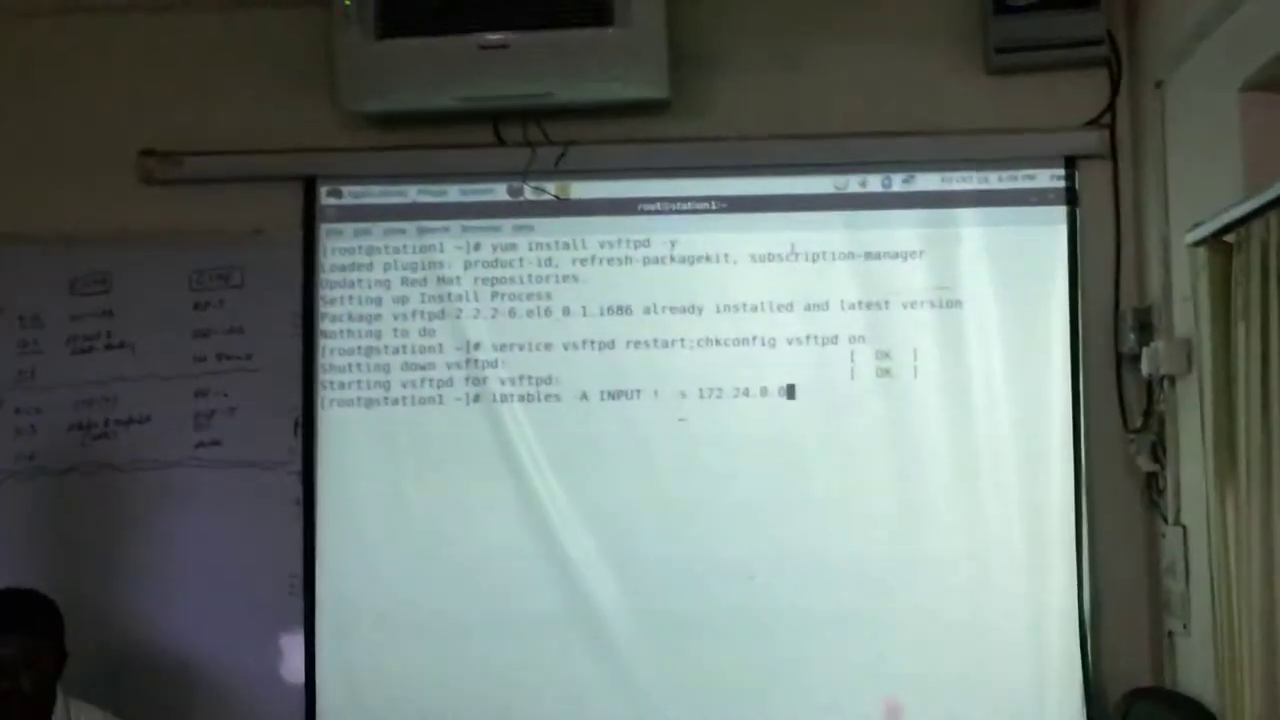
type("0/16")
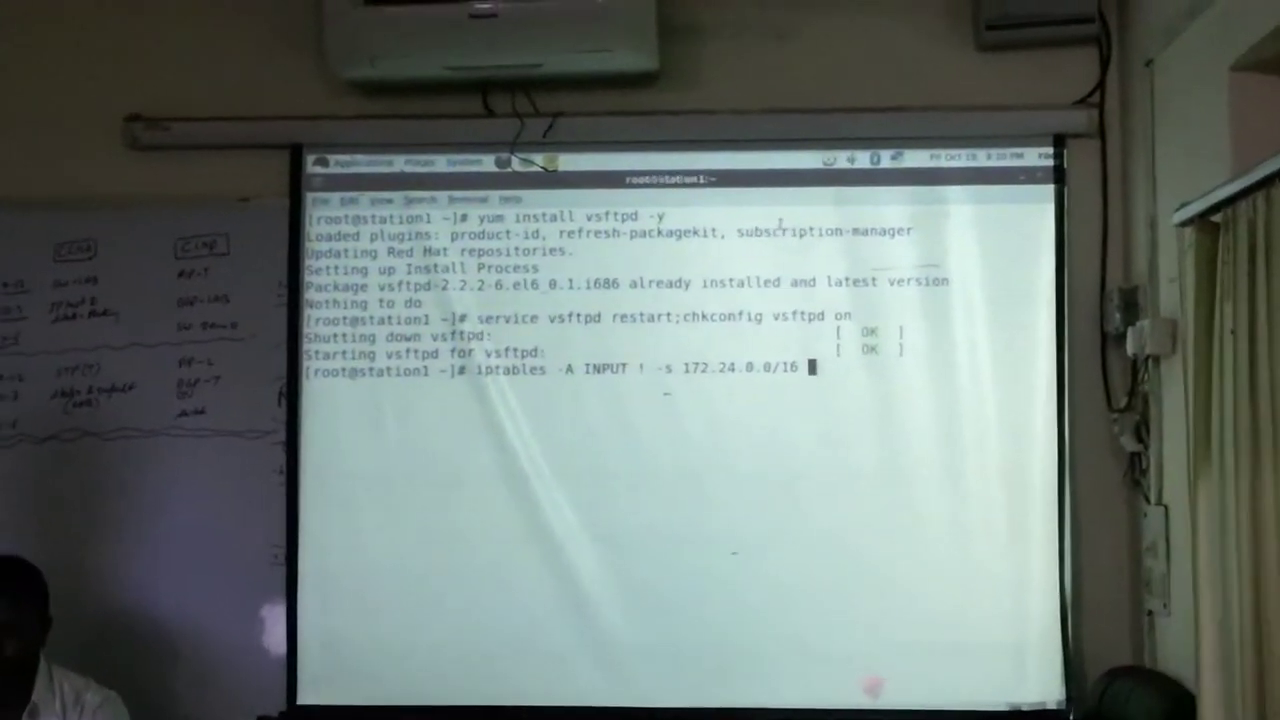
type(" -p tcp ")
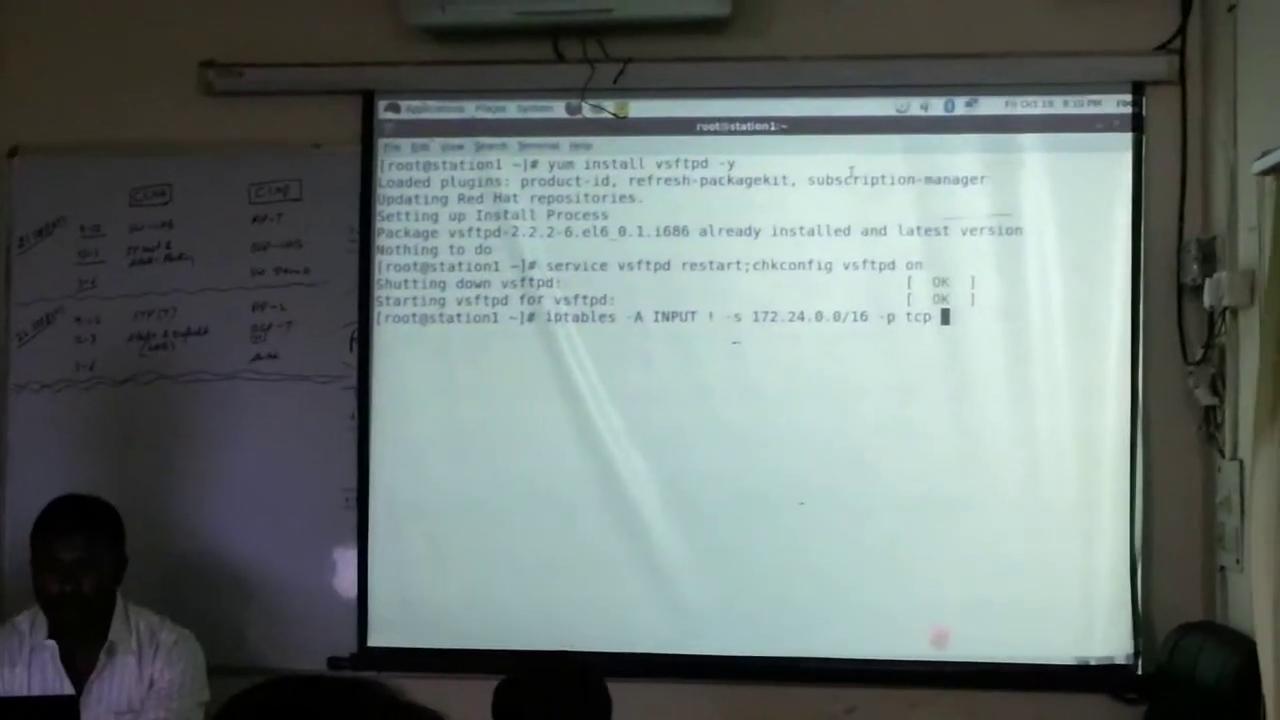
type("--dport 20:")
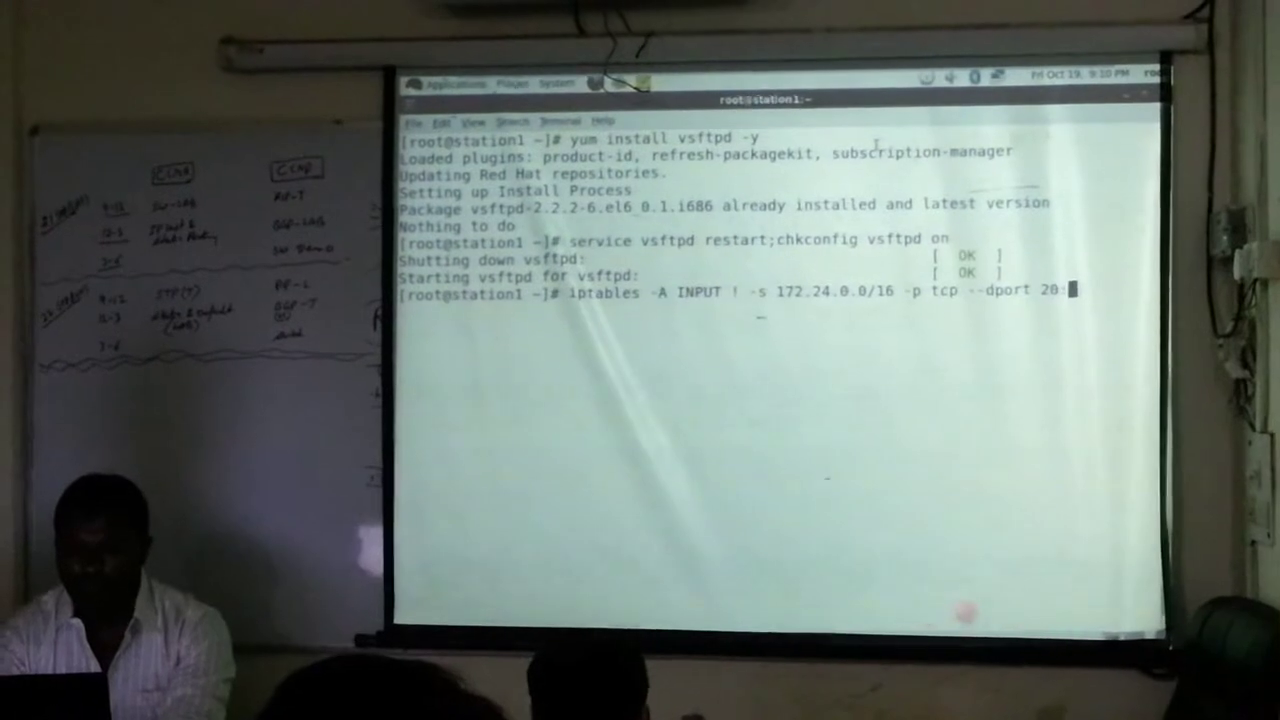
type("21 ")
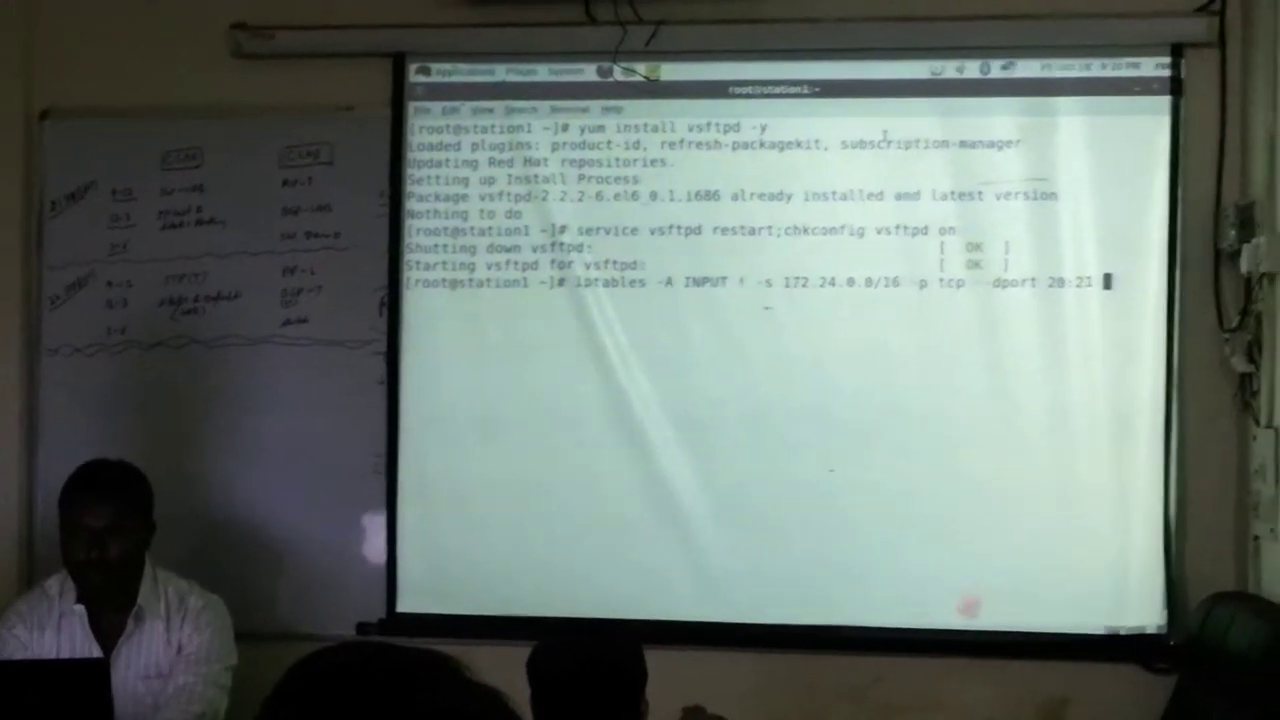
type("-j ")
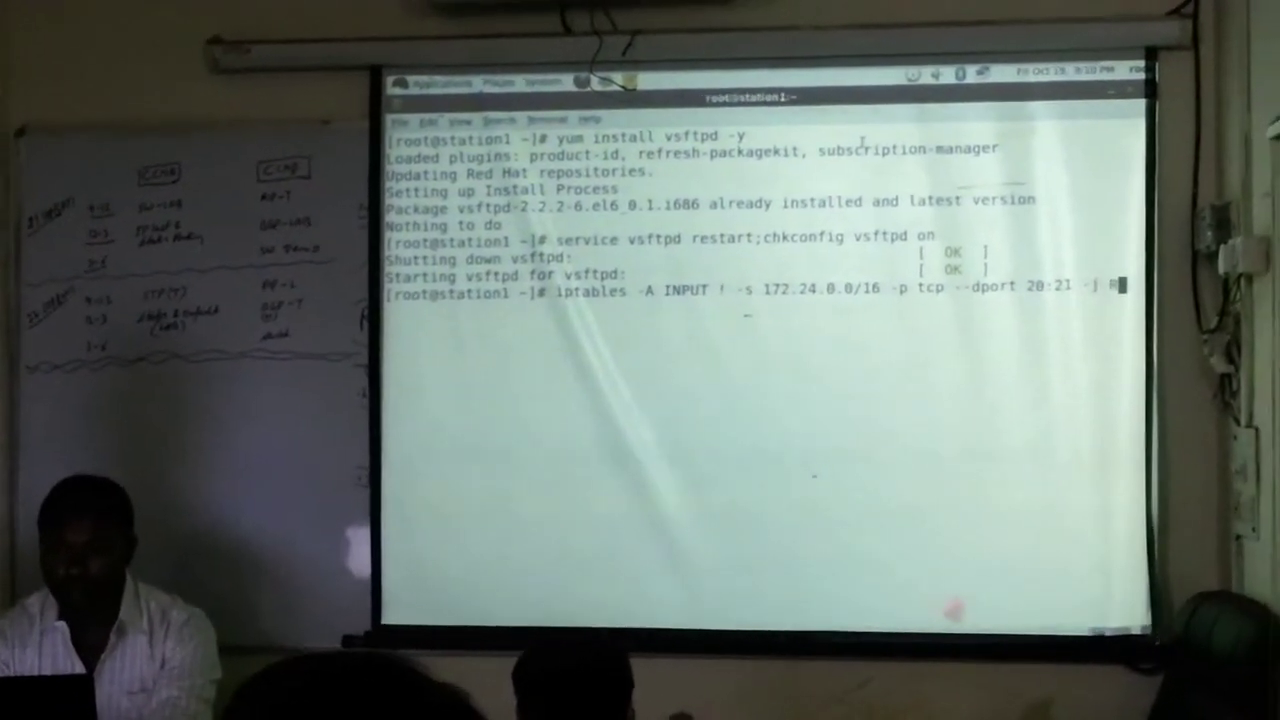
type("REJECT")
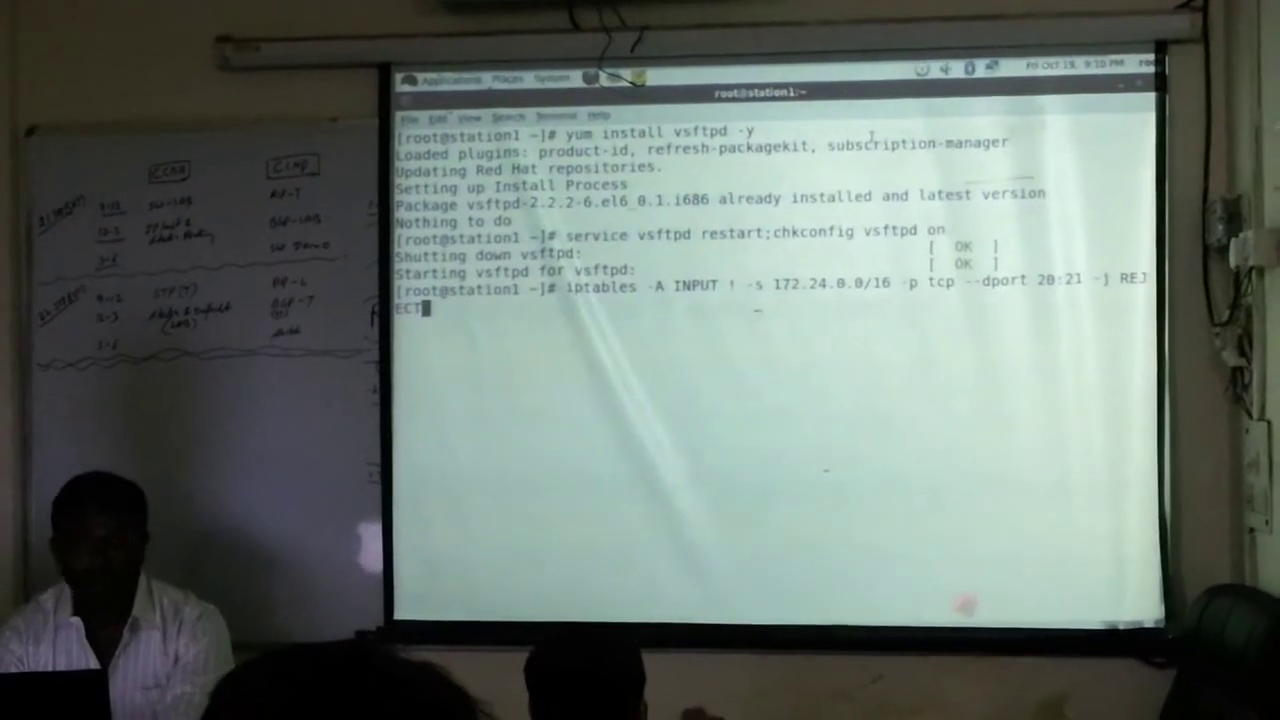